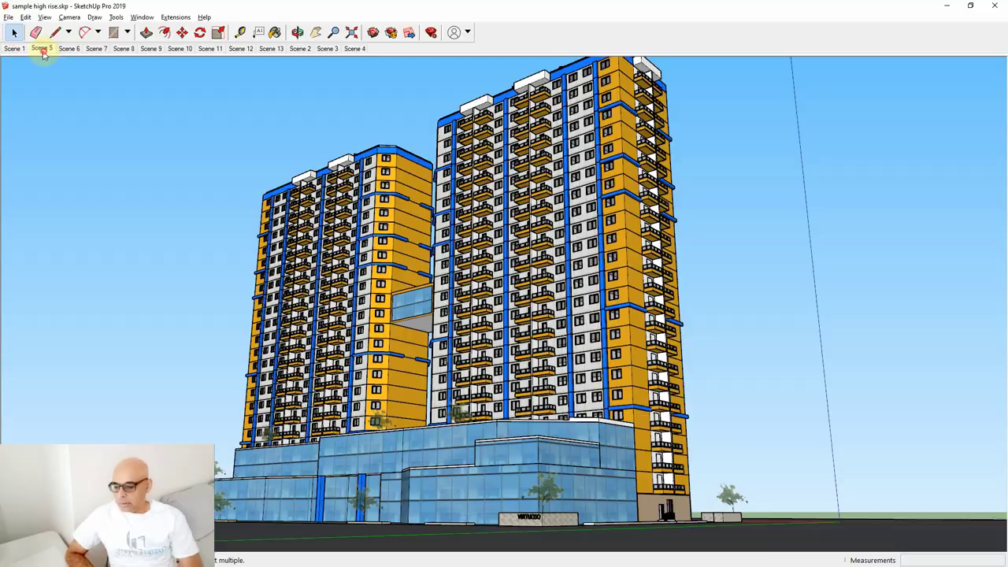
# Step through Scenes 5 to 9: frontal, close-up, angled and aerial views of the towers.
pyautogui.click(41, 48)
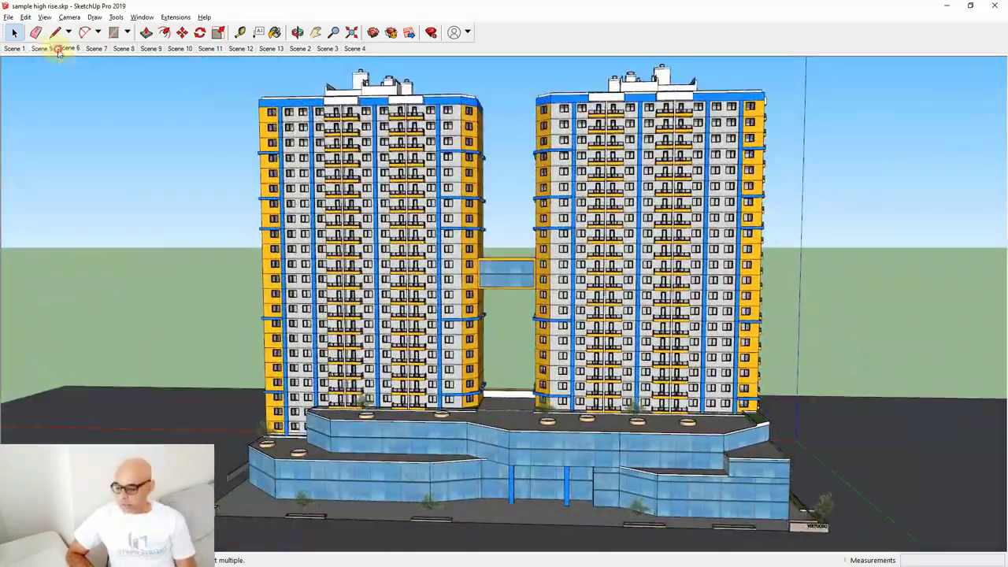
pyautogui.click(57, 49)
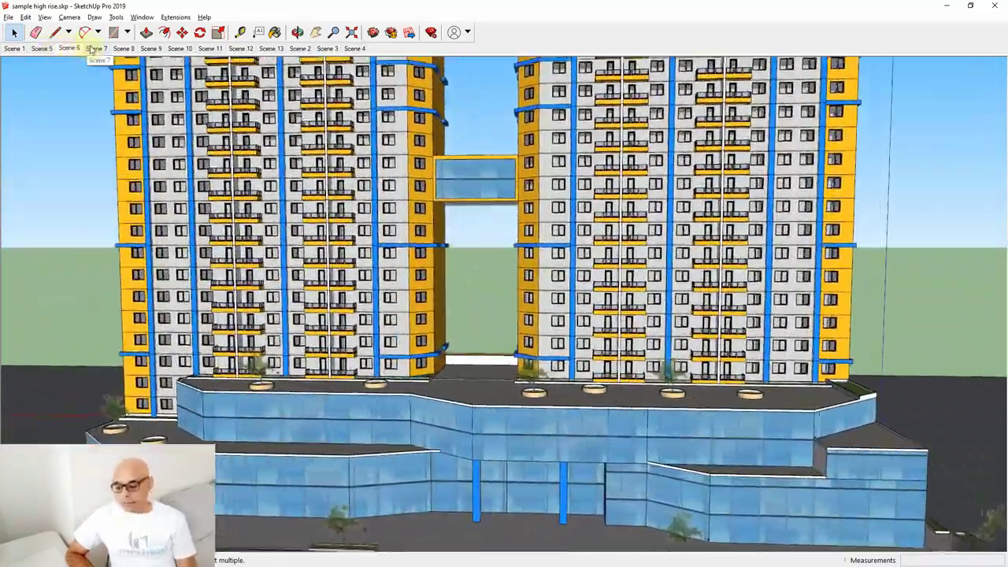
pyautogui.click(93, 49)
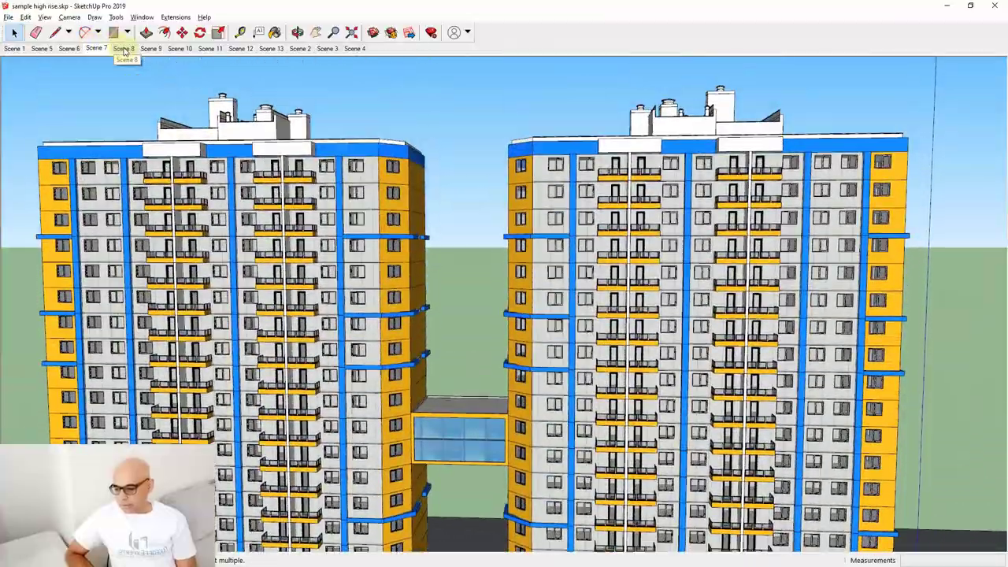
pyautogui.click(123, 48)
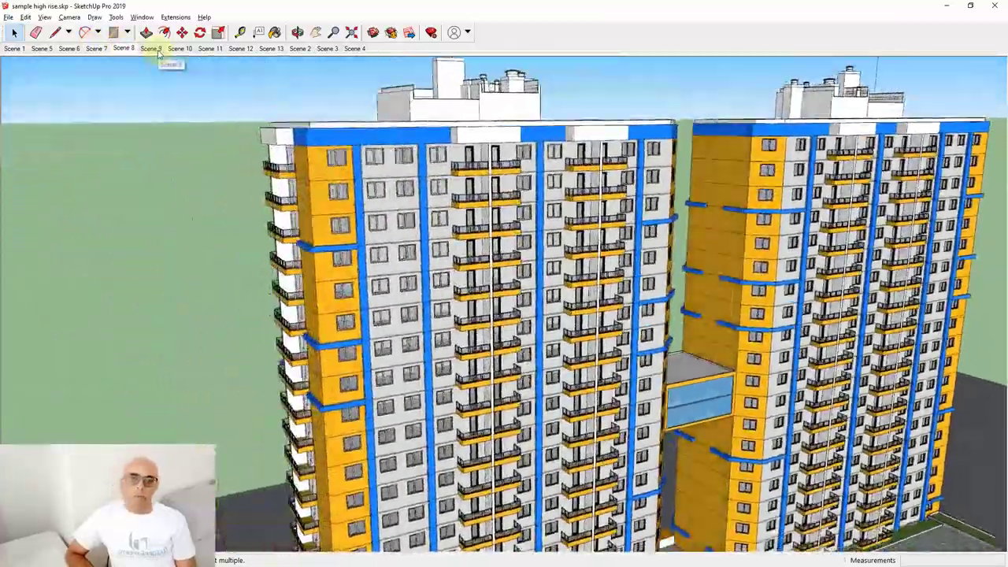
pyautogui.click(154, 49)
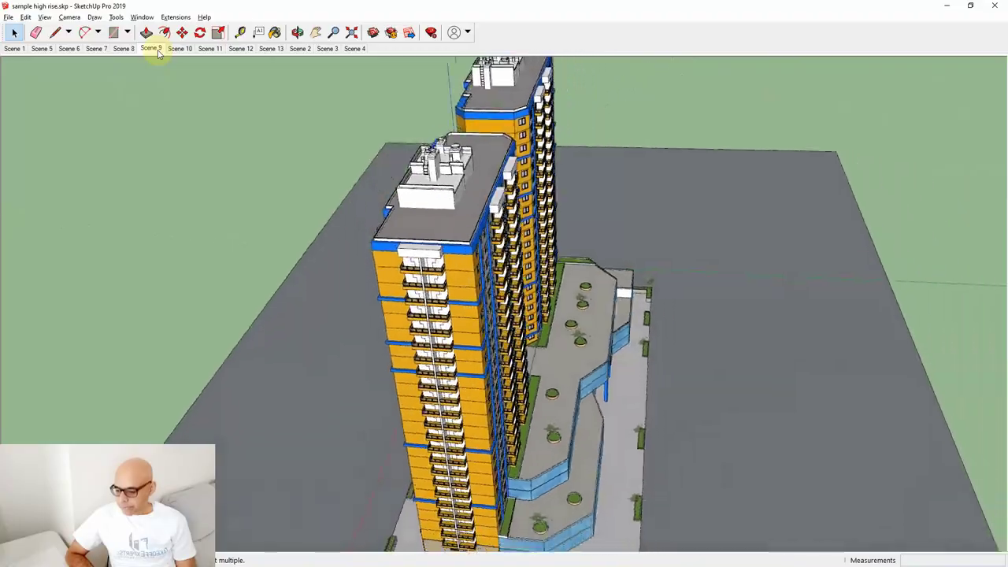
# Continue through Scenes 10 to 13 and Scene 1, ending on Scene 14's frontal view.
pyautogui.click(178, 48)
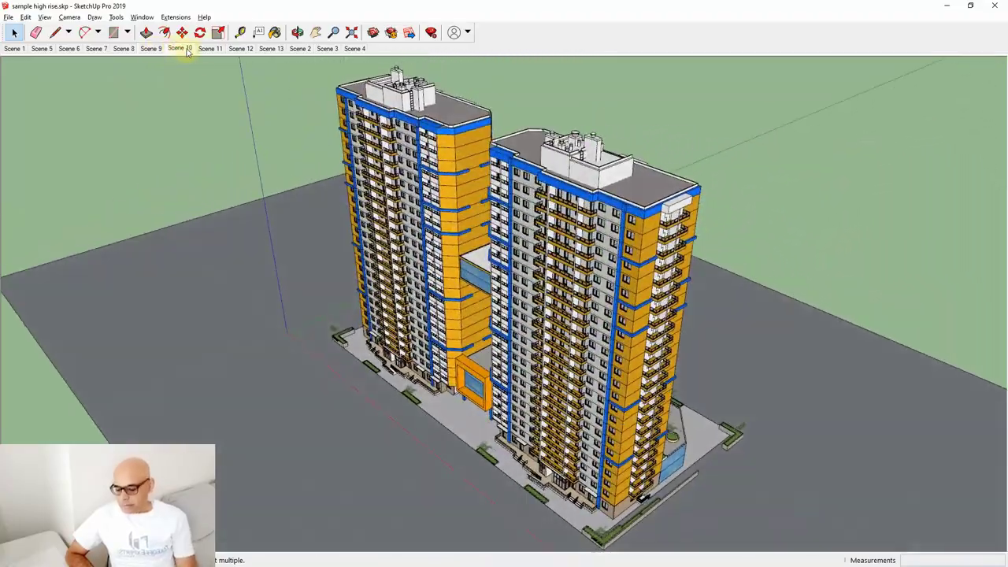
pyautogui.click(208, 49)
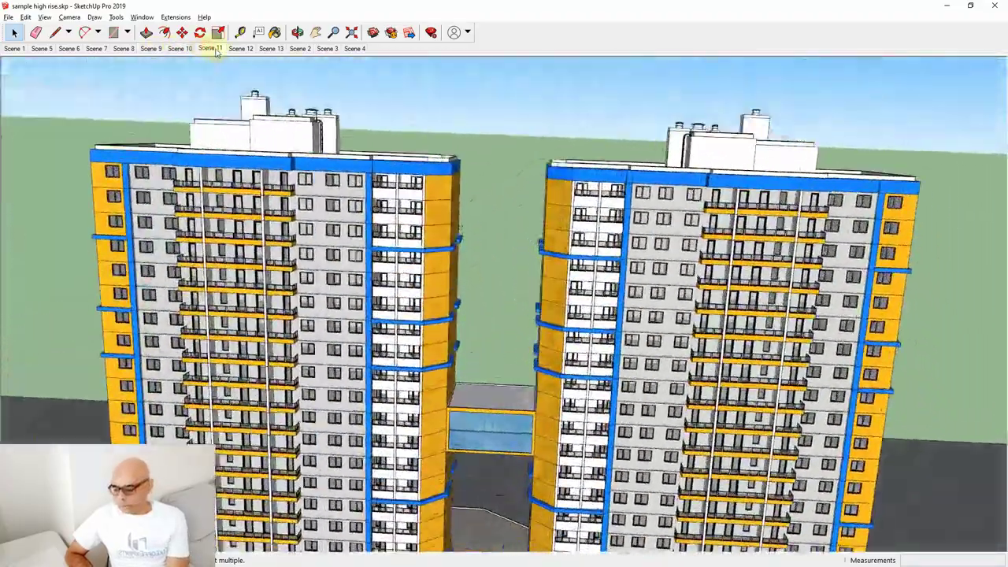
pyautogui.click(240, 48)
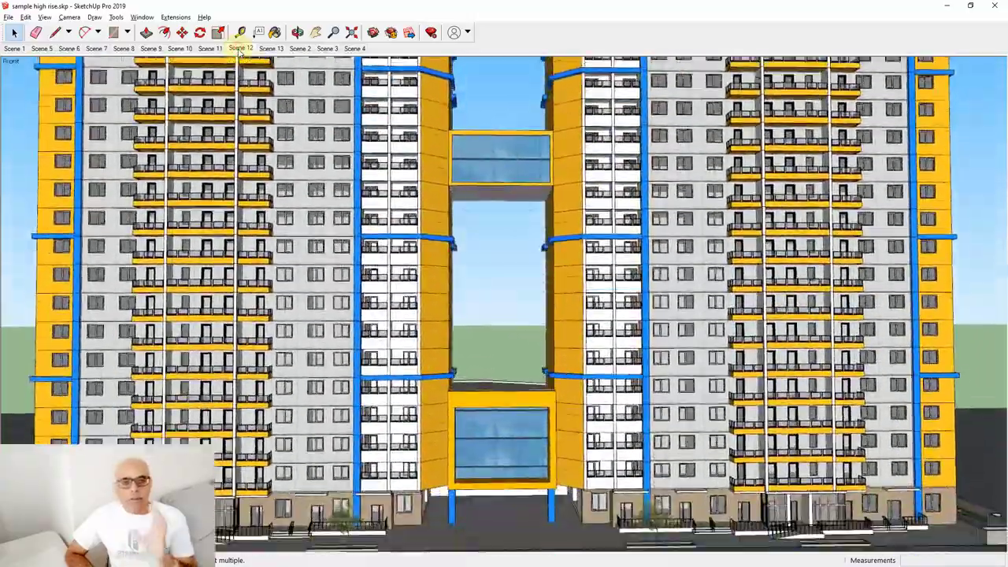
pyautogui.click(269, 49)
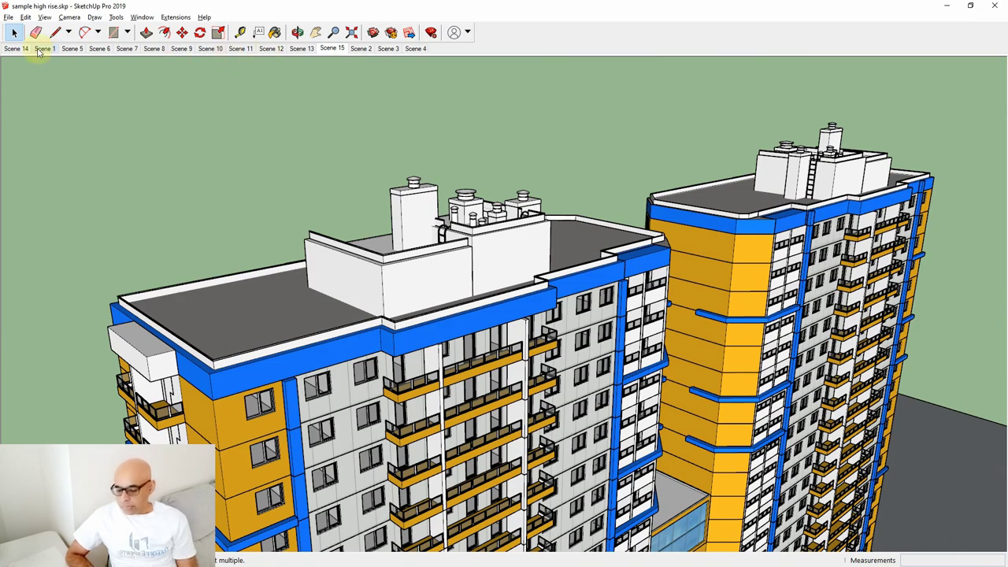
pyautogui.click(43, 49)
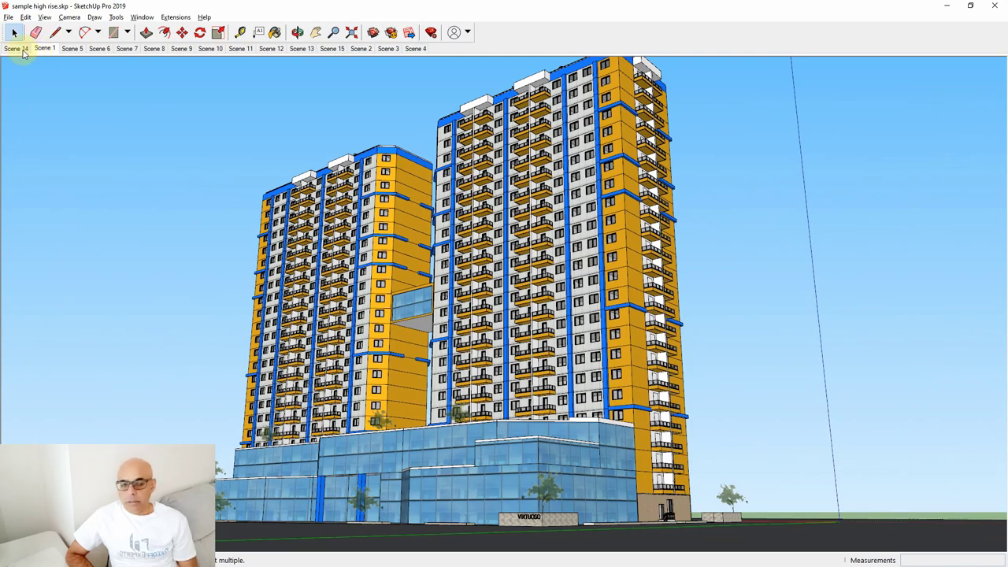
pyautogui.click(16, 49)
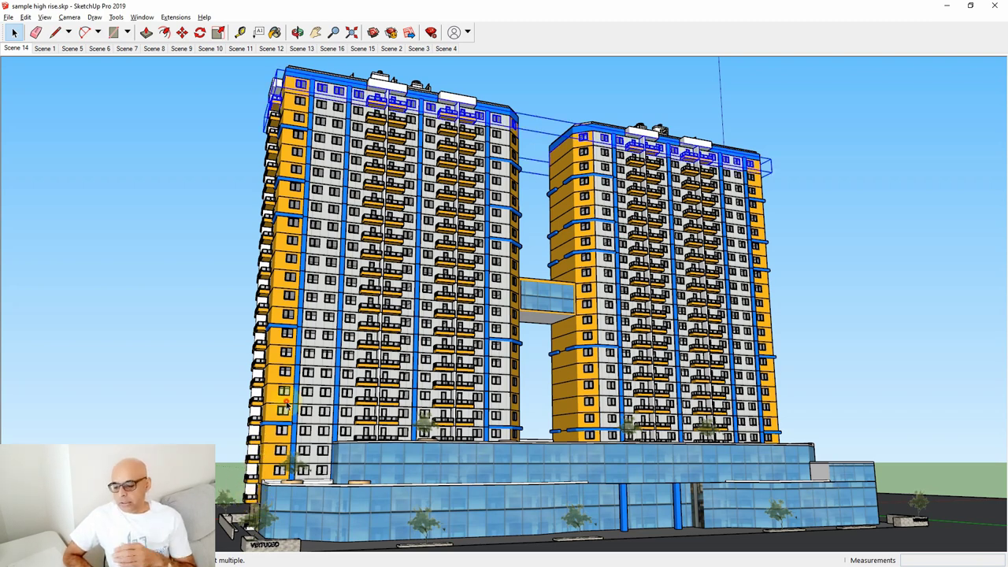
# Select the floor groups one by one up the lower half of the left tower.
pyautogui.click(284, 371)
pyautogui.click(286, 354)
pyautogui.click(291, 335)
pyautogui.click(292, 315)
pyautogui.click(295, 293)
pyautogui.click(295, 274)
pyautogui.click(296, 256)
pyautogui.click(296, 238)
pyautogui.click(296, 220)
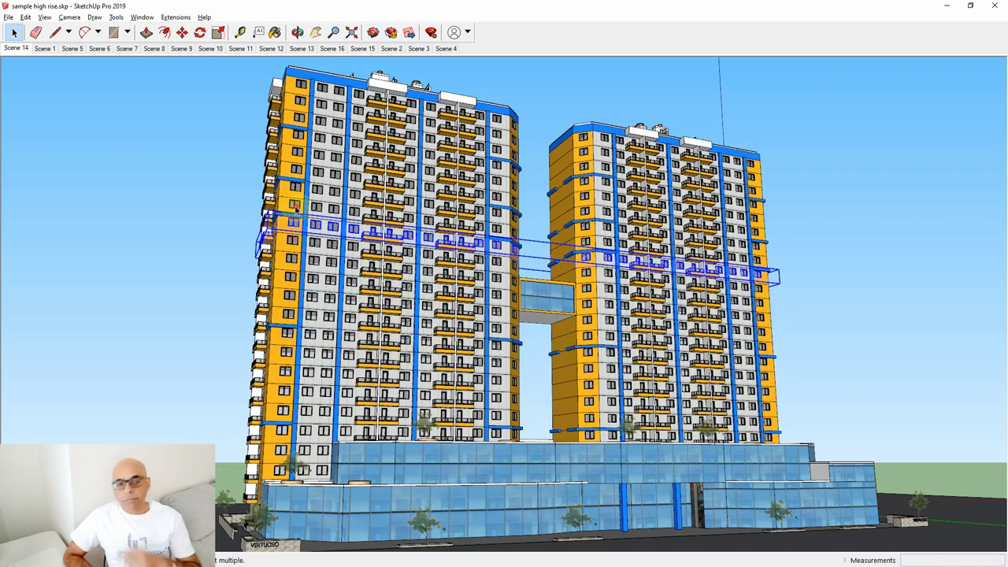
# Keep selecting floor groups up to roof level, then clear the selection.
pyautogui.click(297, 206)
pyautogui.click(298, 188)
pyautogui.click(297, 157)
pyautogui.click(298, 141)
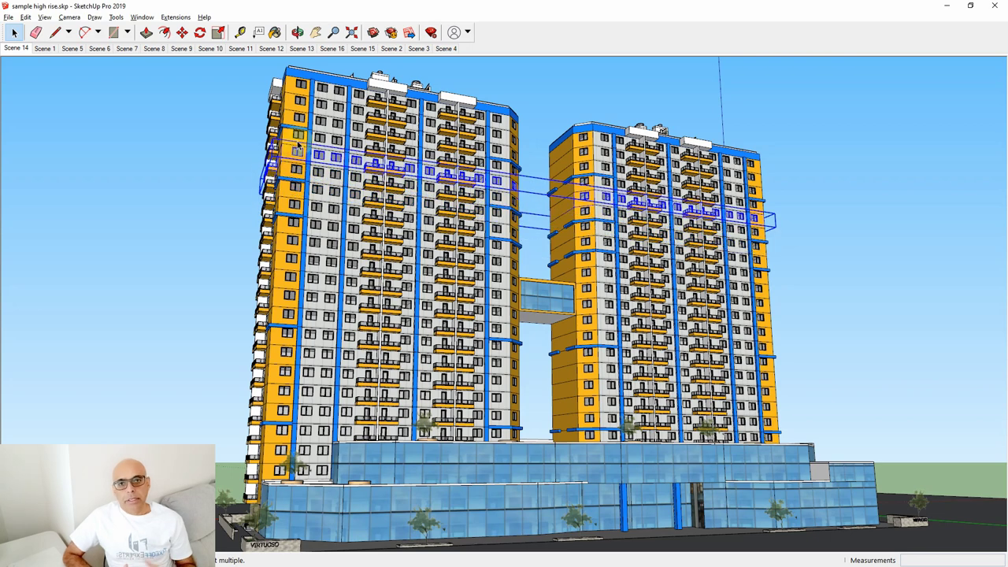
pyautogui.click(298, 128)
pyautogui.click(299, 118)
pyautogui.click(300, 98)
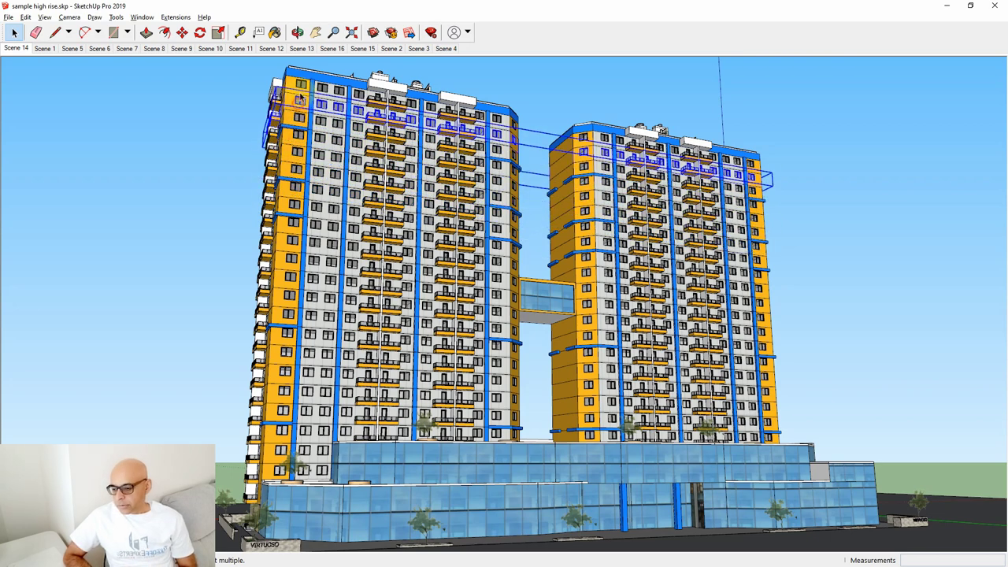
pyautogui.press('Escape')
pyautogui.press('Escape')
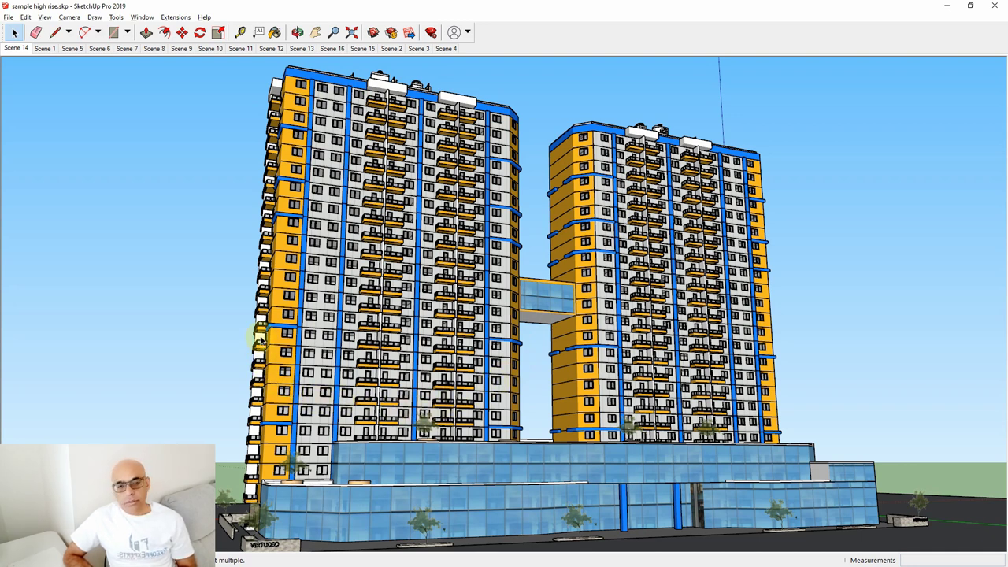
# Slide a lower floor group up to the roof, retrying once after an undo, then exit the group.
pyautogui.click(287, 389)
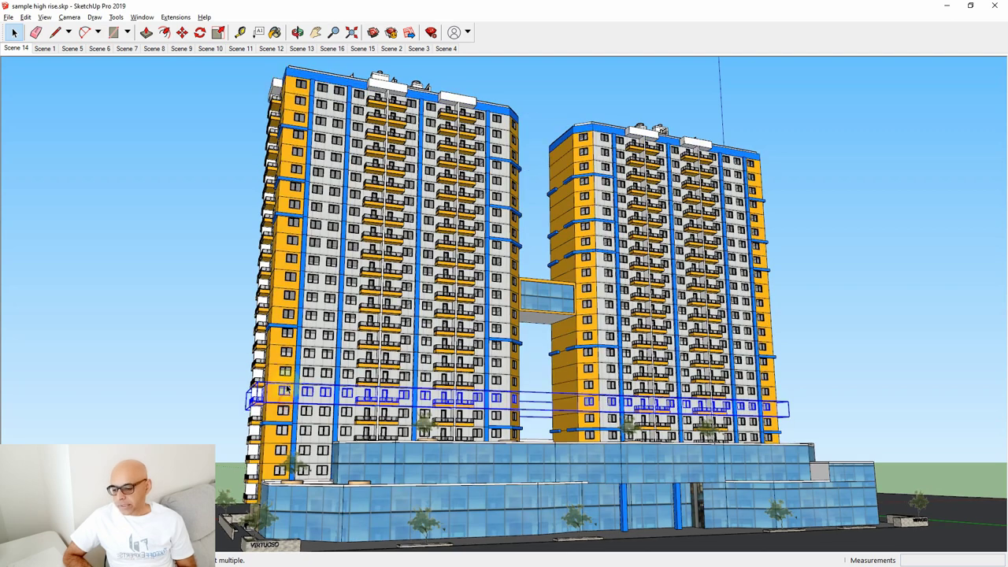
pyautogui.moveTo(285, 381); pyautogui.dragTo(301, 83)
pyautogui.hotkey('ctrl', 'z')
pyautogui.moveTo(289, 388); pyautogui.dragTo(303, 82)
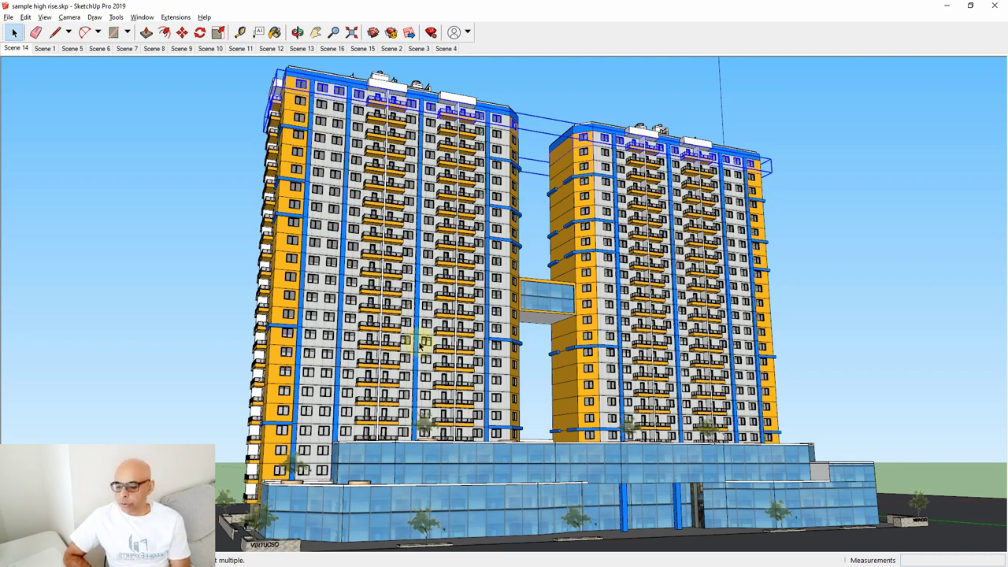
pyautogui.press('Escape')
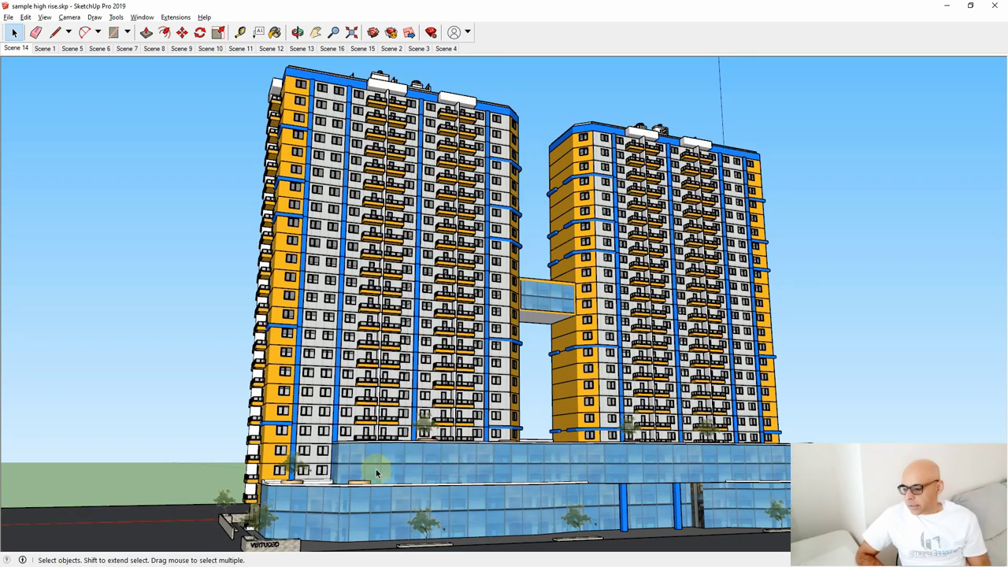
# Zoom and orbit onto the left tower's balconies and slab edges, then bring up Revu's window-wall detail.
pyautogui.scroll(3, 245, 446)
pyautogui.scroll(4, 246, 446)
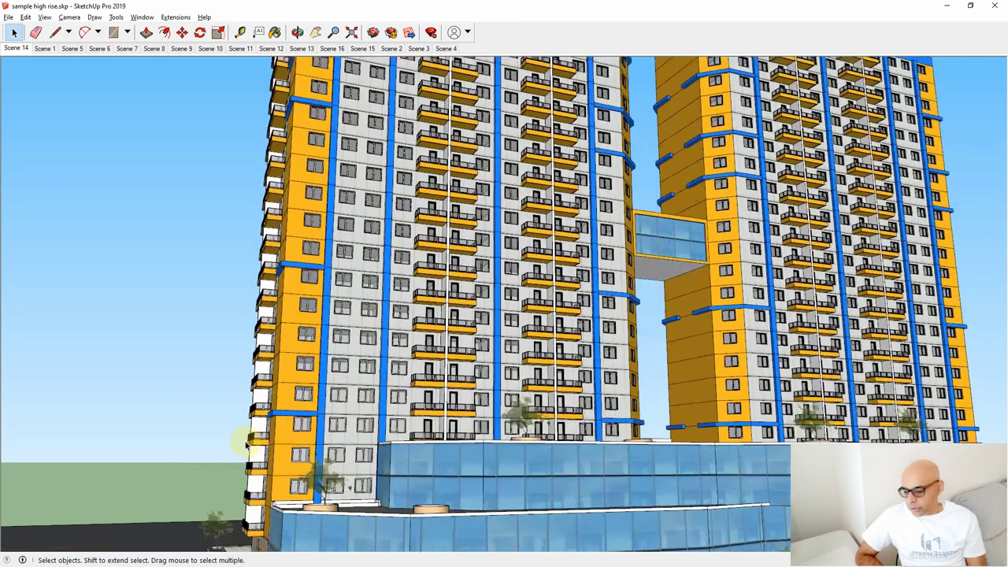
pyautogui.scroll(1, 428, 291)
pyautogui.scroll(2, 428, 291)
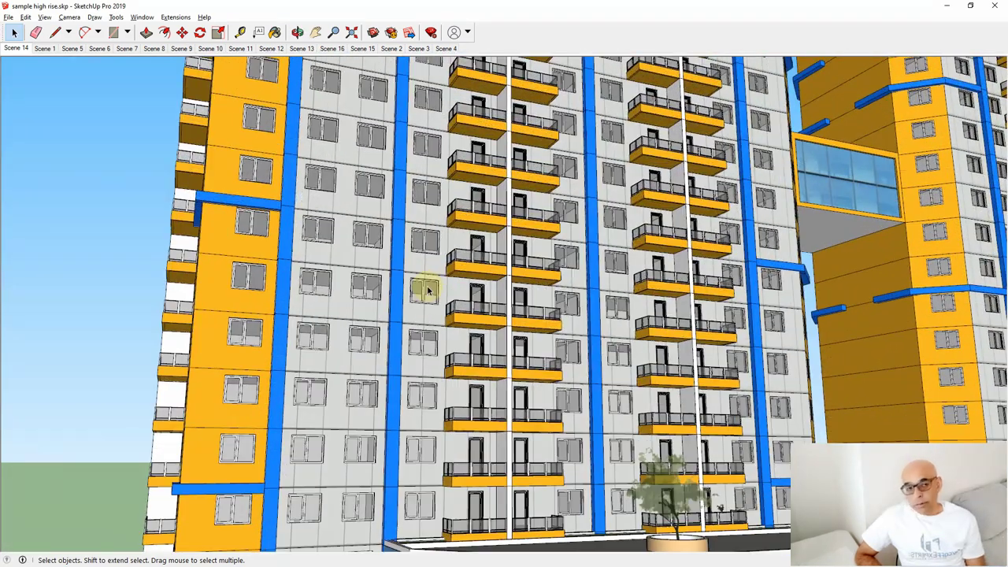
pyautogui.scroll(1, 417, 313)
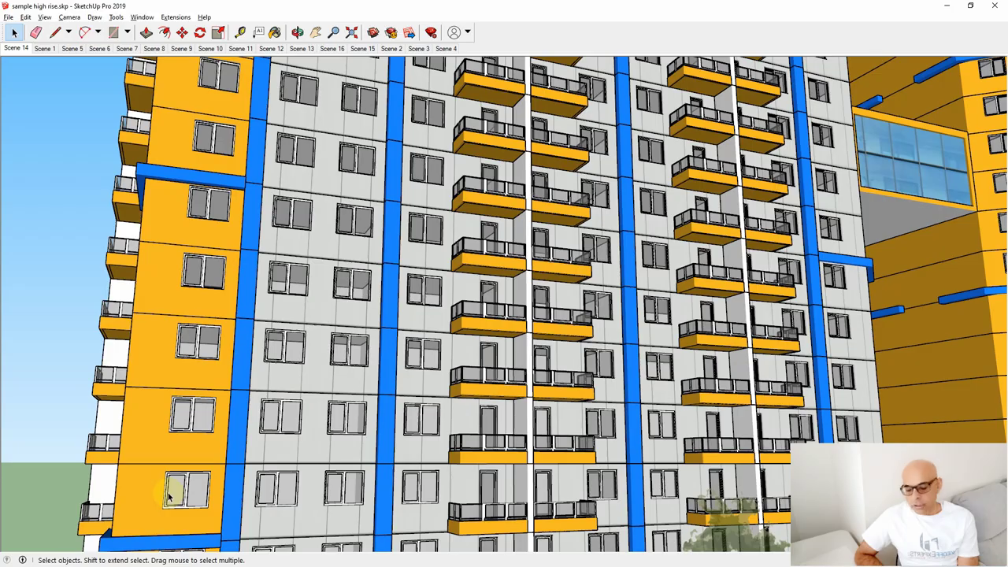
pyautogui.moveTo(164, 289)
pyautogui.mouseDown(button='middle')
pyautogui.moveTo(191, 319)
pyautogui.moveTo(262, 339)
pyautogui.mouseUp(button='middle')
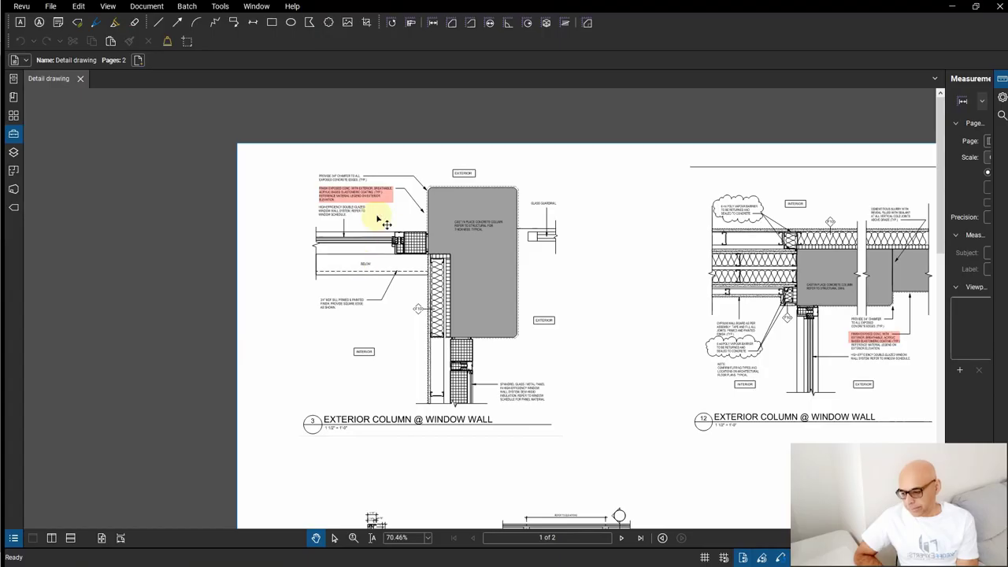
pyautogui.scroll(6, 386, 224)
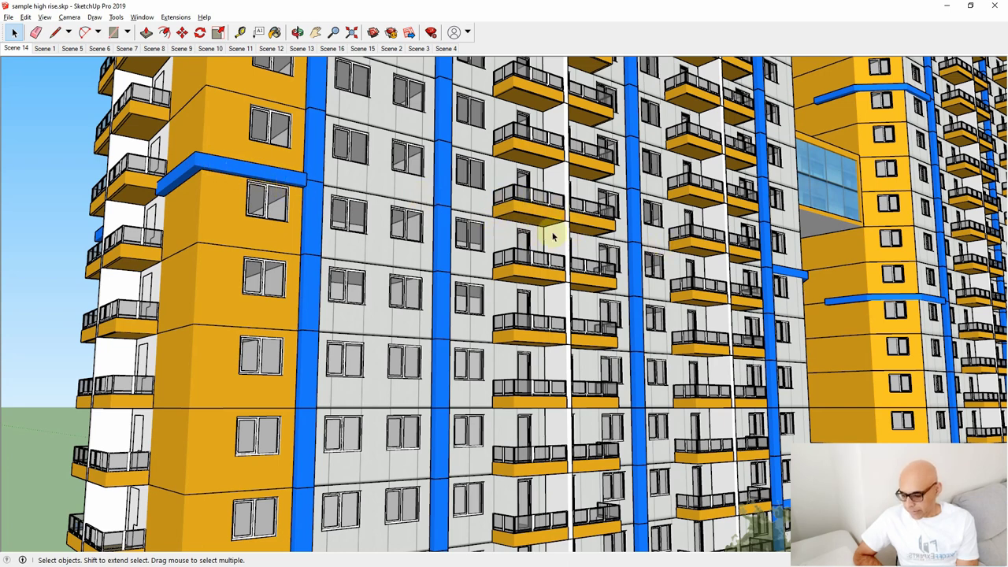
pyautogui.hotkey('alt', 'Tab')
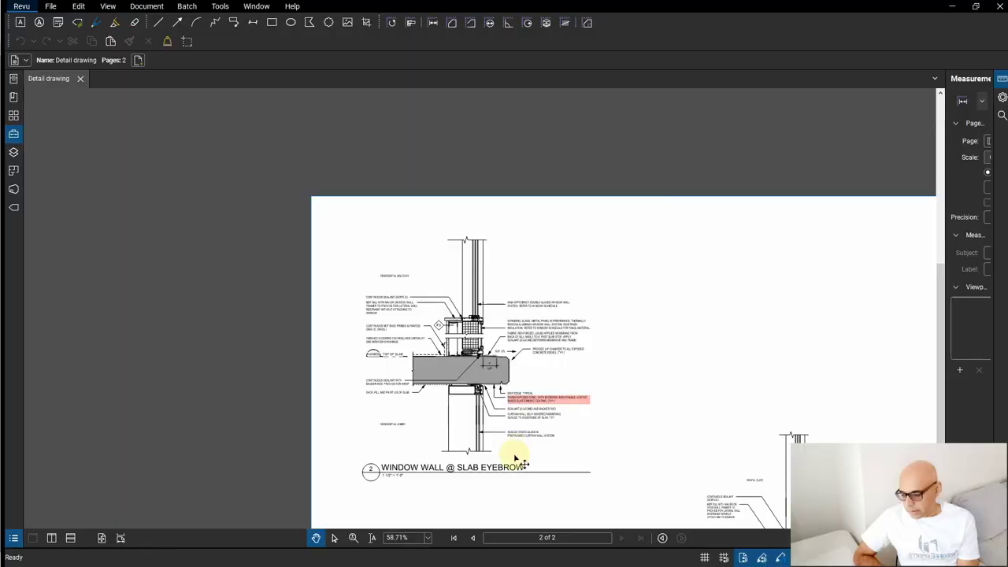
# Zoom through the Revu details to the balcony guard's traffic coating notes.
pyautogui.scroll(5, 501, 477)
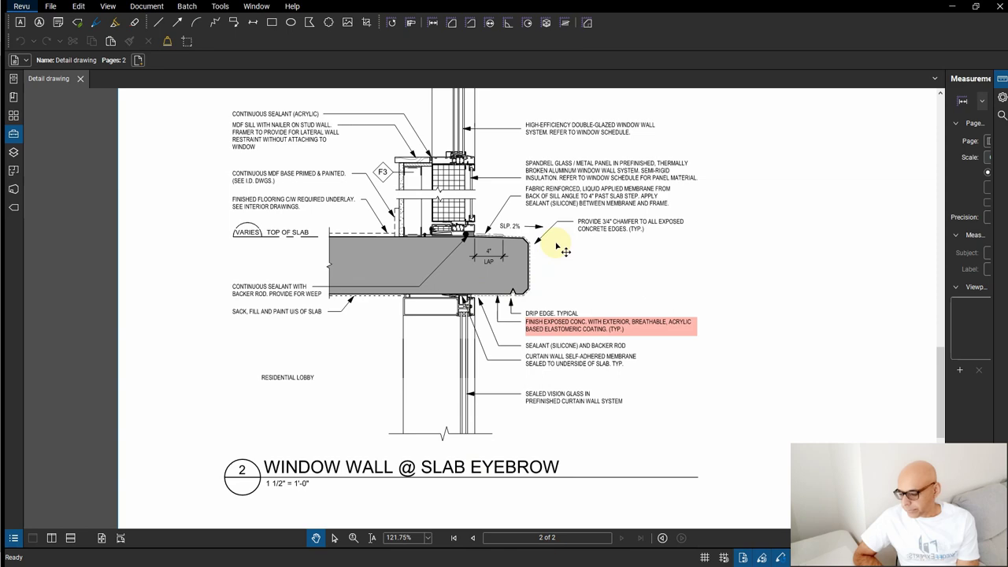
pyautogui.scroll(5, 552, 354)
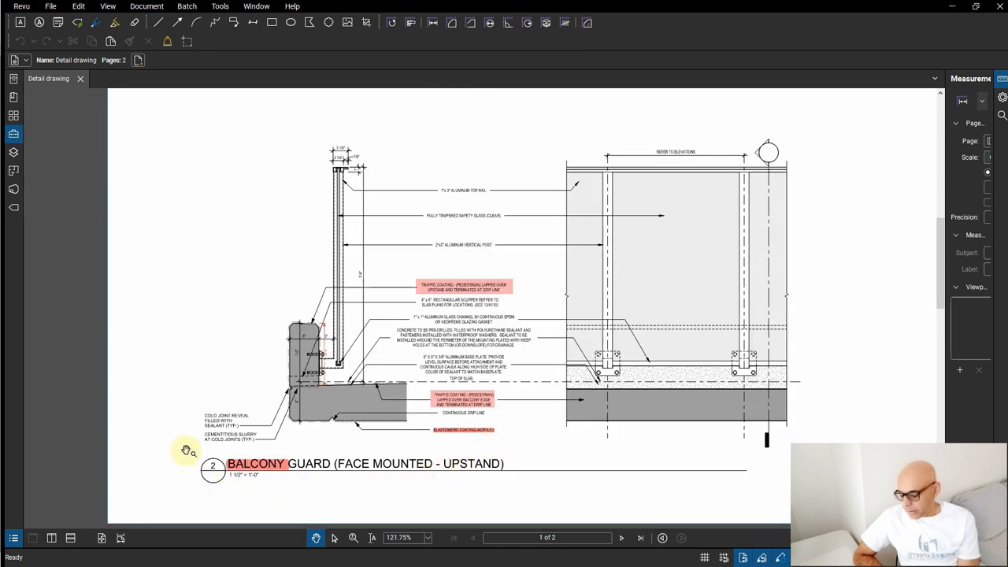
pyautogui.scroll(5, 430, 268)
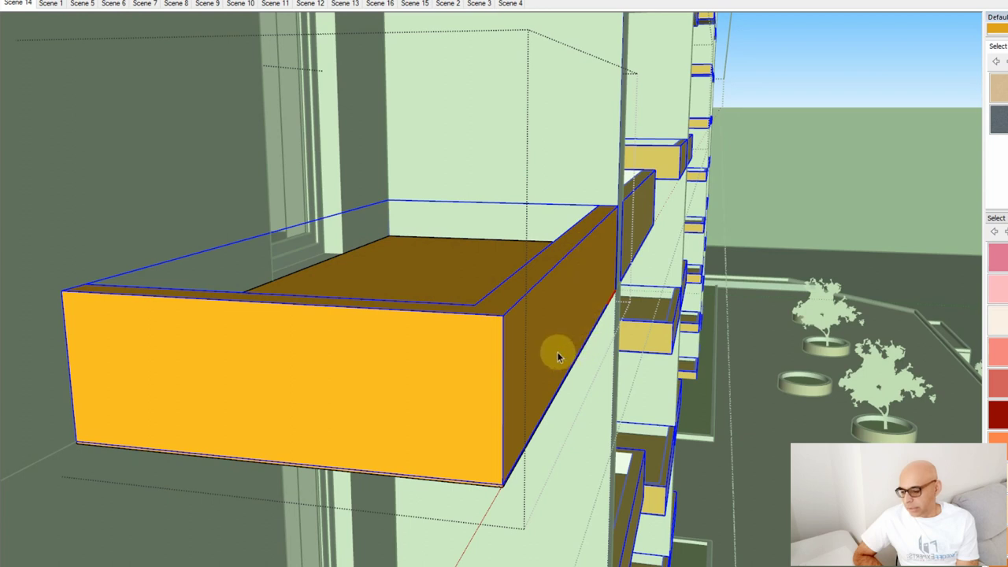
# Select the balcony's back and front top edges, then the entire balcony slab.
pyautogui.press('Escape')
pyautogui.click(607, 218)
pyautogui.click(443, 313)
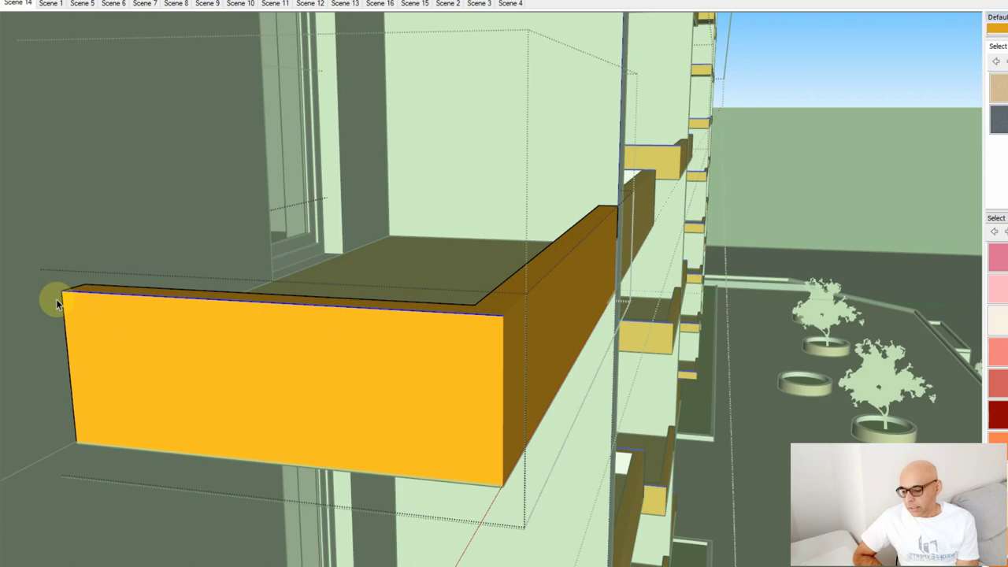
pyautogui.tripleClick(188, 316)
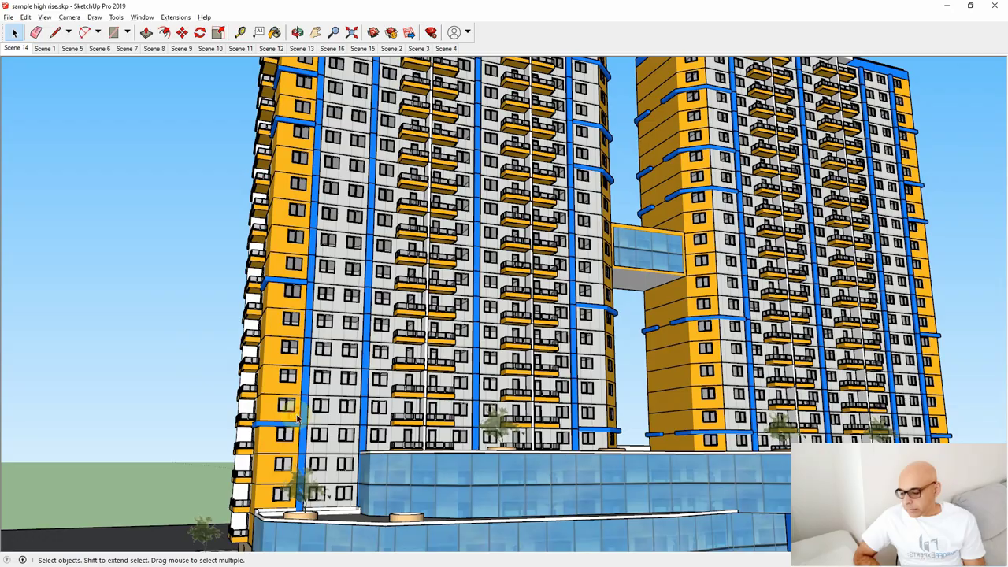
# Edit the typical floor group and orbit it to view its facades before moving to Excel.
pyautogui.scroll(5, 309, 440)
pyautogui.scroll(4, 309, 440)
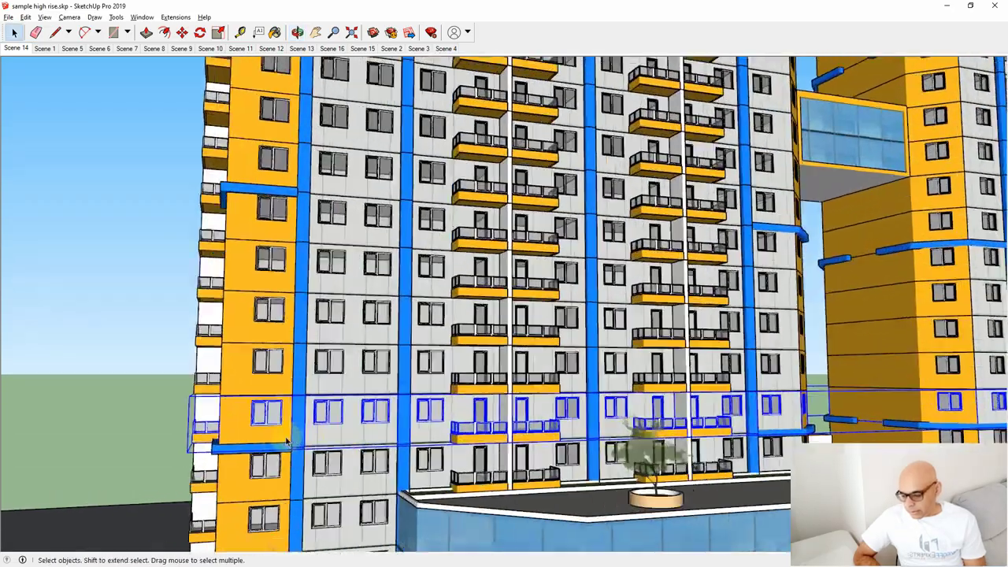
pyautogui.doubleClick(282, 436)
pyautogui.moveTo(282, 435); pyautogui.dragTo(460, 468, button='middle')
pyautogui.moveTo(597, 445); pyautogui.dragTo(636, 398, button='middle')
pyautogui.scroll(3, 651, 411)
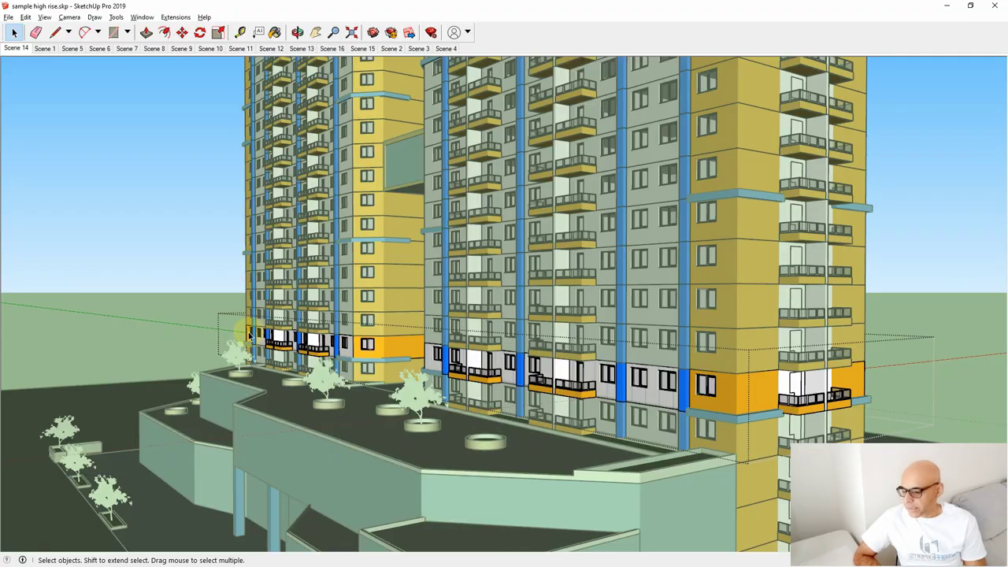
pyautogui.hotkey('alt', 'Tab')
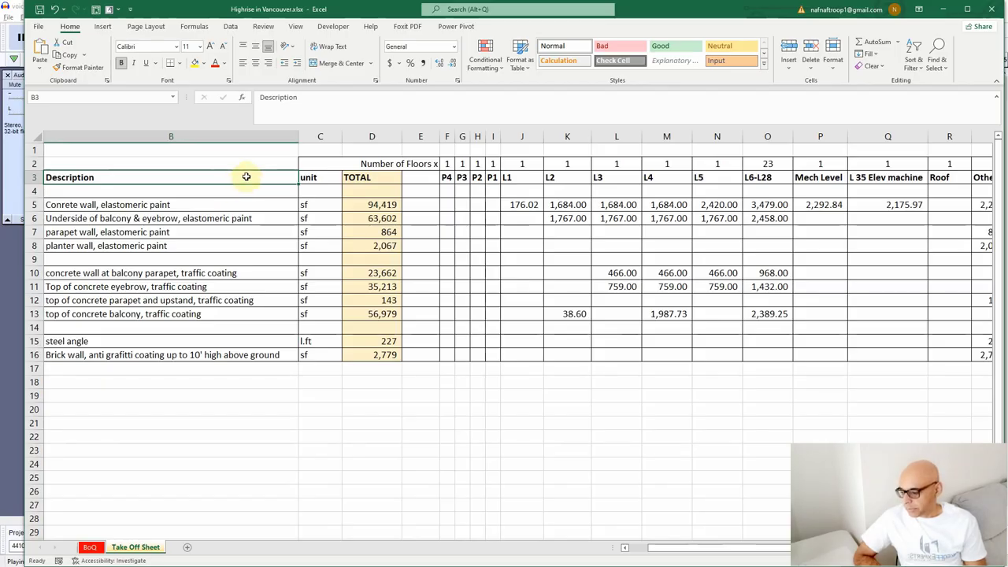
pyautogui.moveTo(246, 177); pyautogui.dragTo(233, 355)
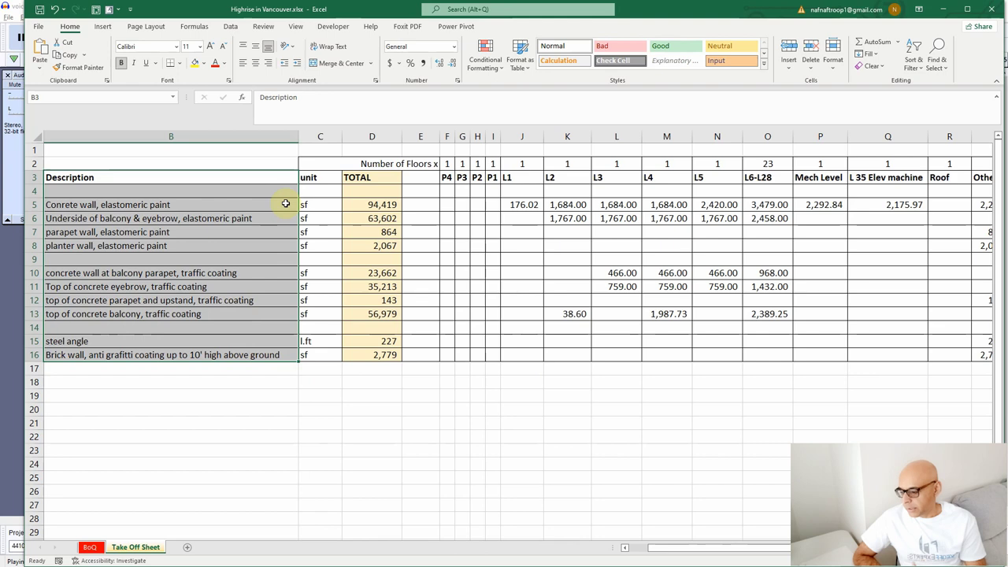
pyautogui.moveTo(286, 204); pyautogui.dragTo(266, 312)
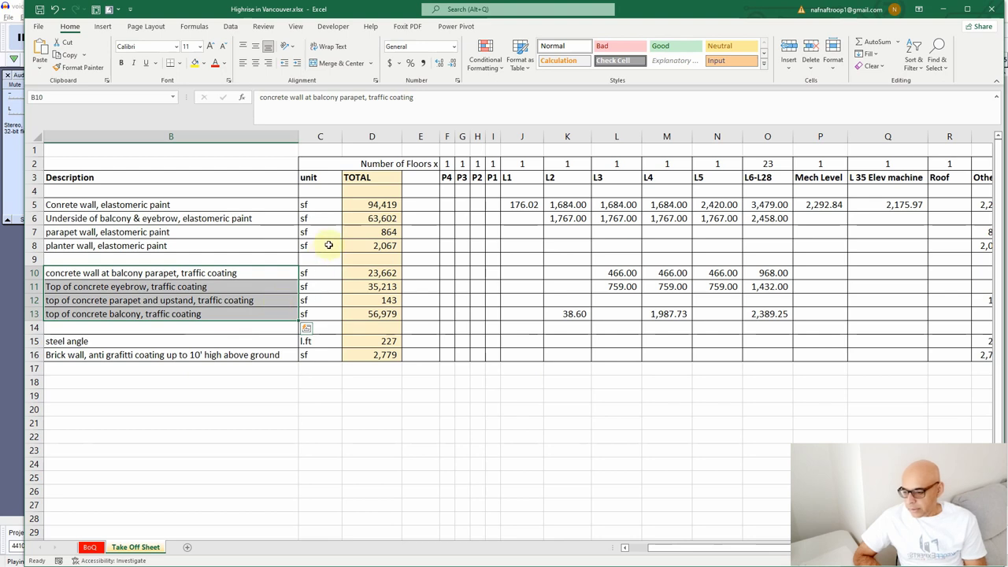